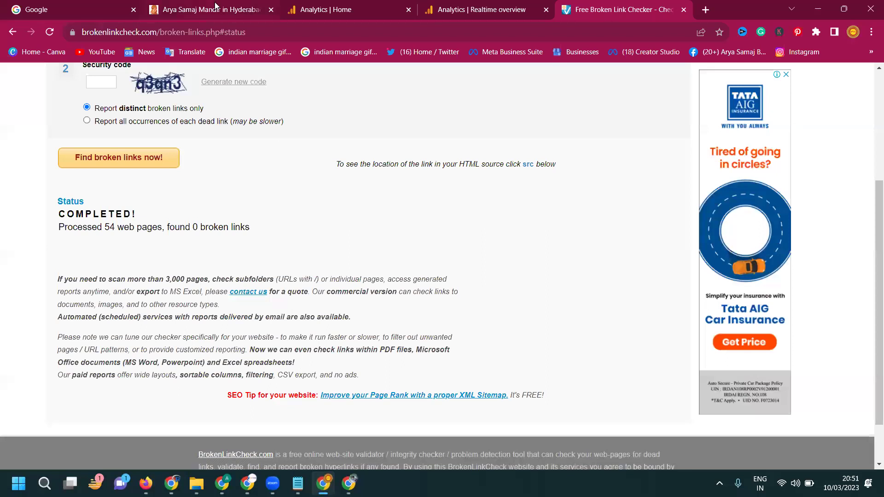
# Switch to the Arya Samaj site and close the Free Broken Link Checker tab.
pyautogui.click(216, 8)
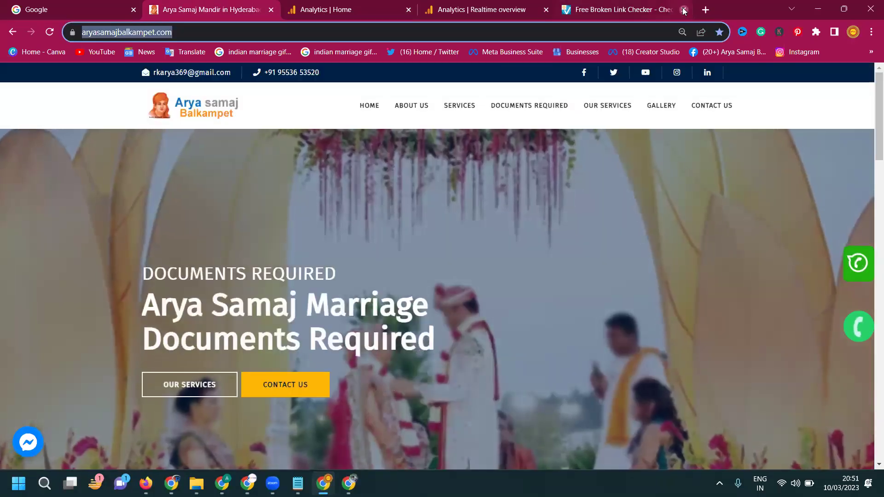
pyautogui.click(683, 10)
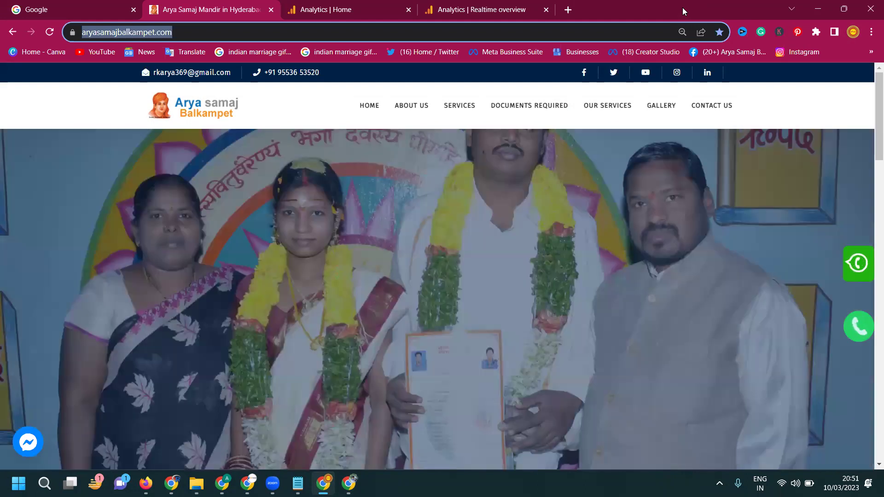
# Load moz.com in a new tab, dismiss the cookie notice, and reach the Moz sign-up form.
pyautogui.click(569, 10)
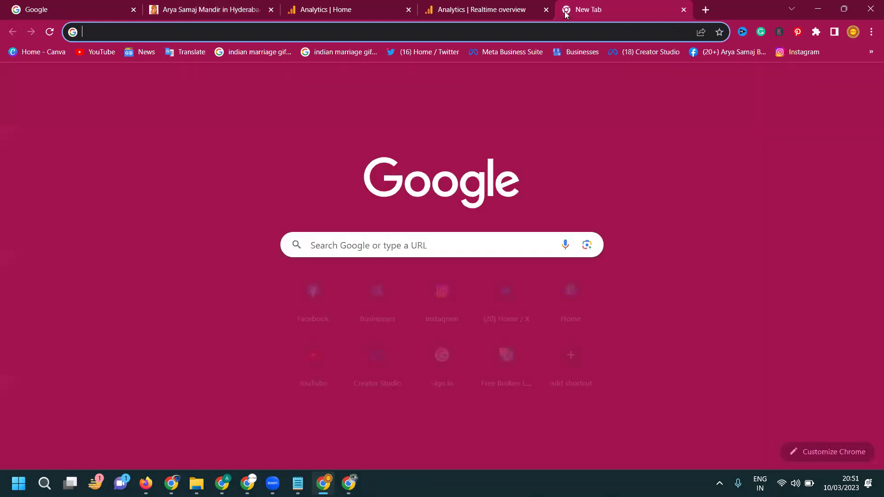
pyautogui.write('moz.com')
pyautogui.press('Return')
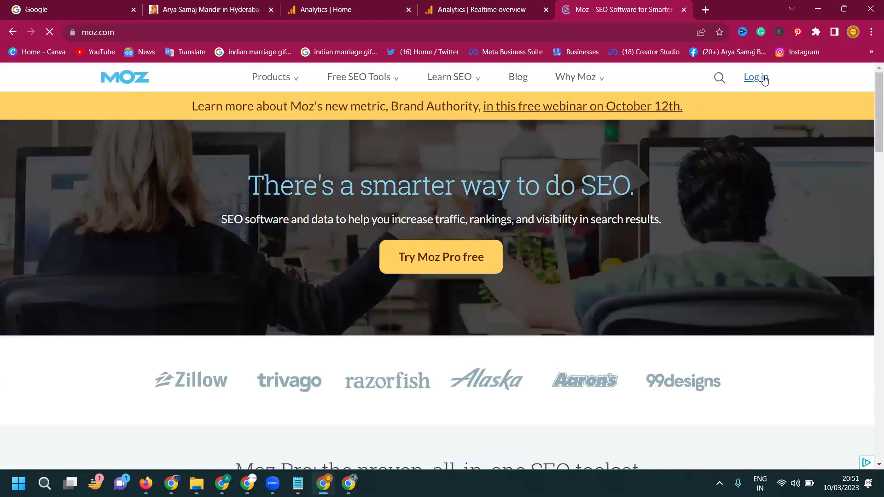
pyautogui.click(760, 77)
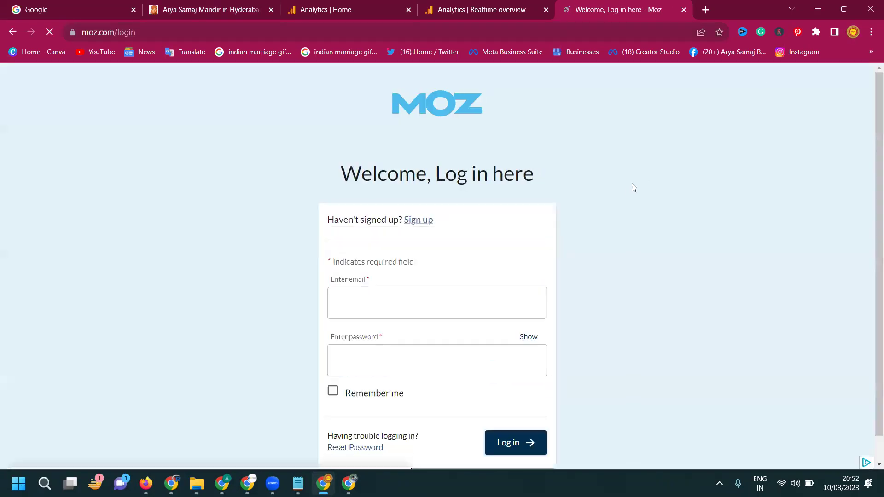
pyautogui.scroll(-1, 588, 186)
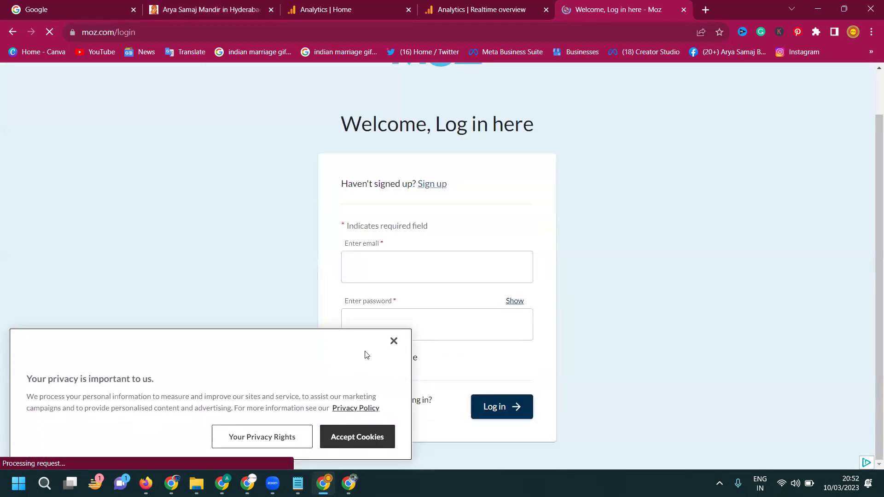
pyautogui.click(394, 340)
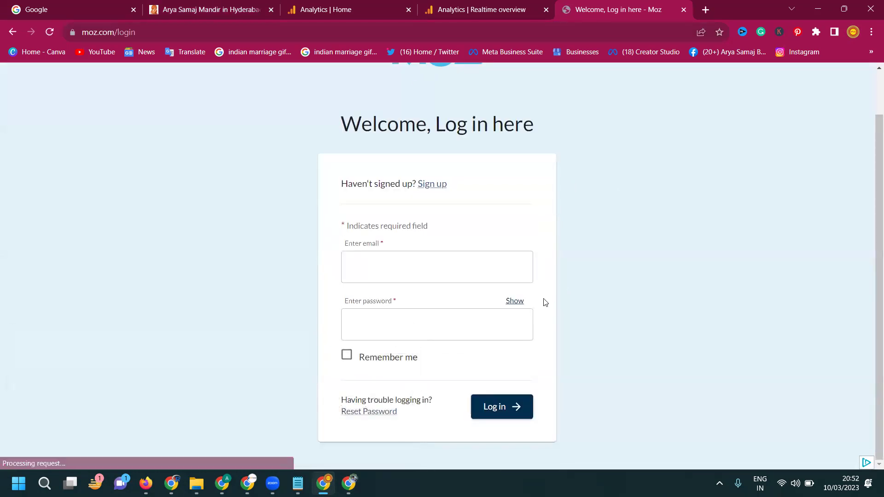
pyautogui.click(438, 188)
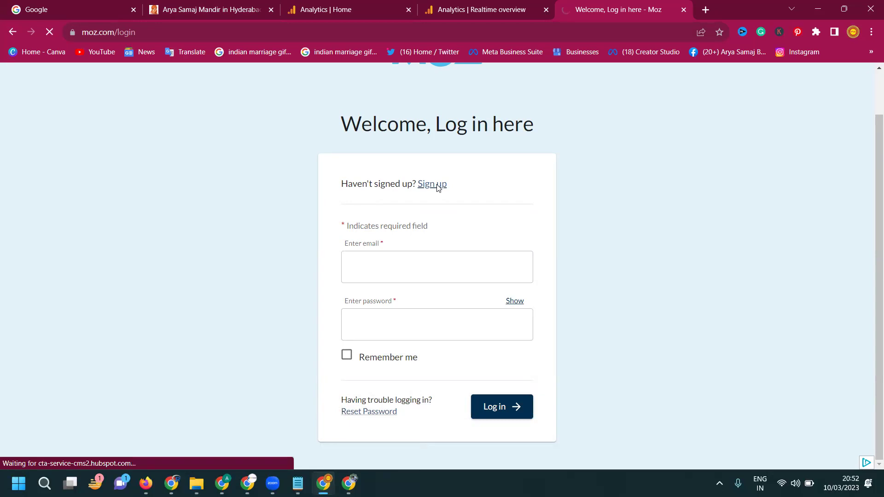
pyautogui.scroll(-2, 415, 187)
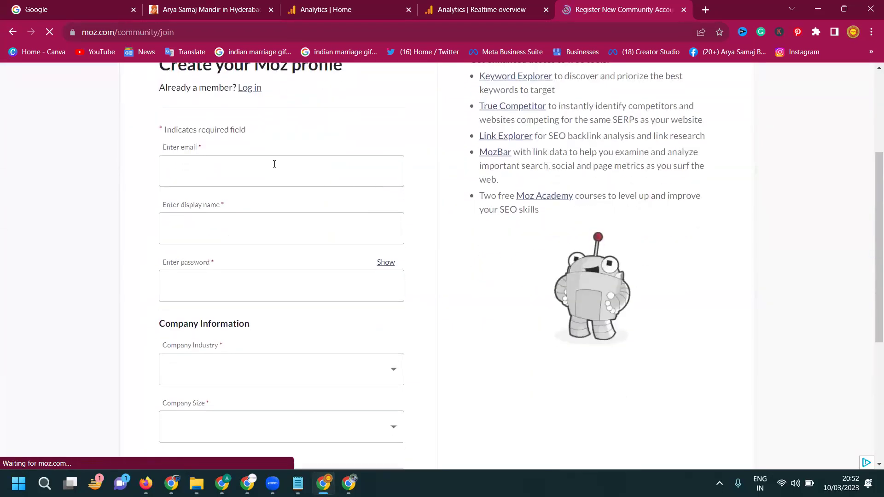
# Enter email, display name and password to submit the Moz profile, then return to Google.
pyautogui.click(274, 164)
pyautogui.click(242, 224)
pyautogui.click(232, 287)
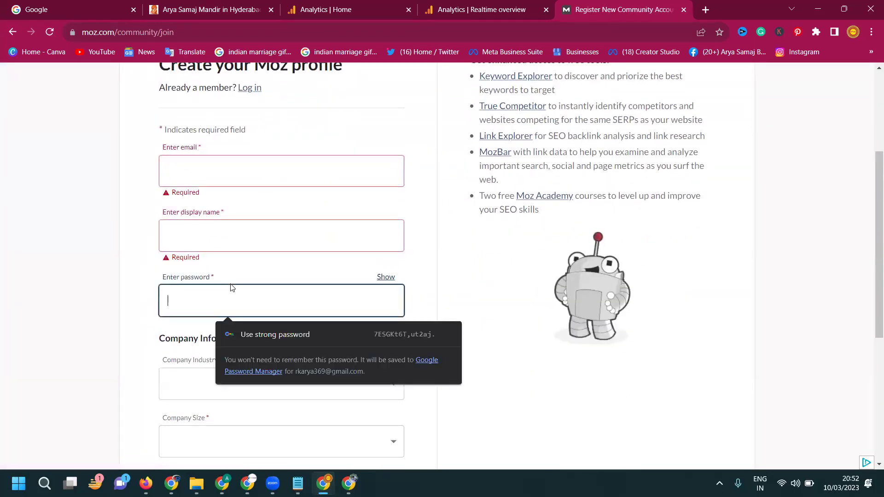
pyautogui.scroll(-2, 194, 274)
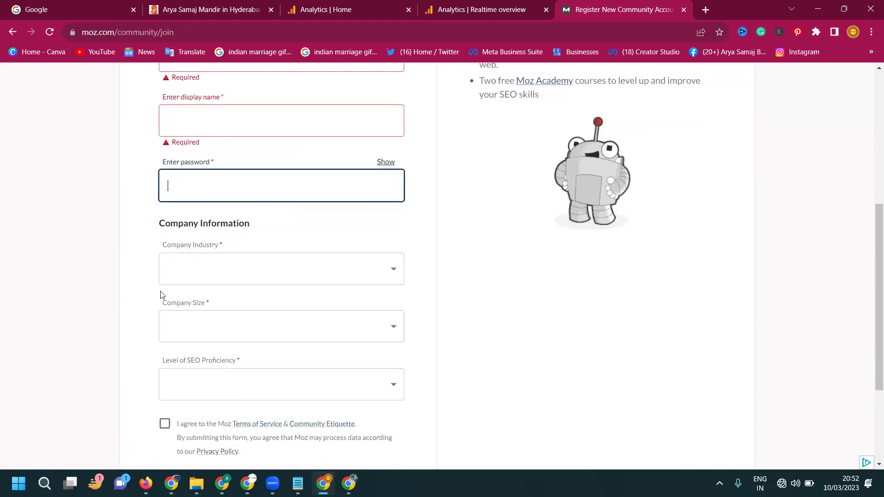
pyautogui.scroll(-2, 174, 305)
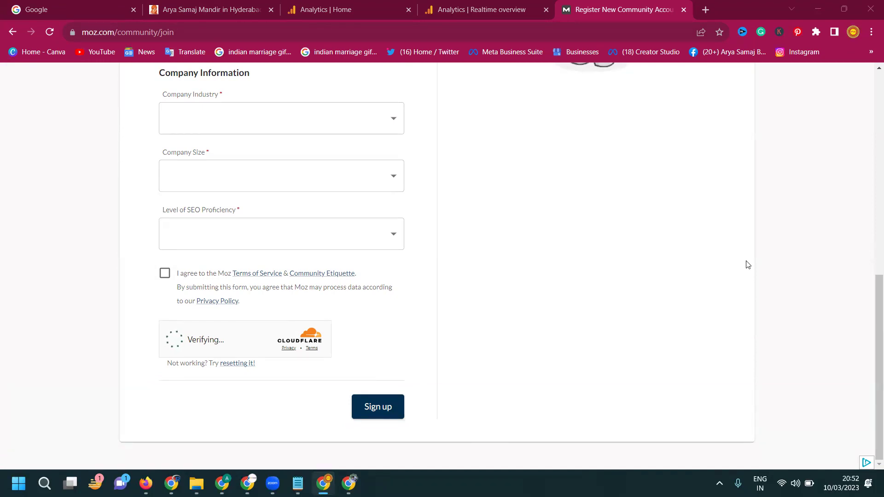
pyautogui.click(79, 9)
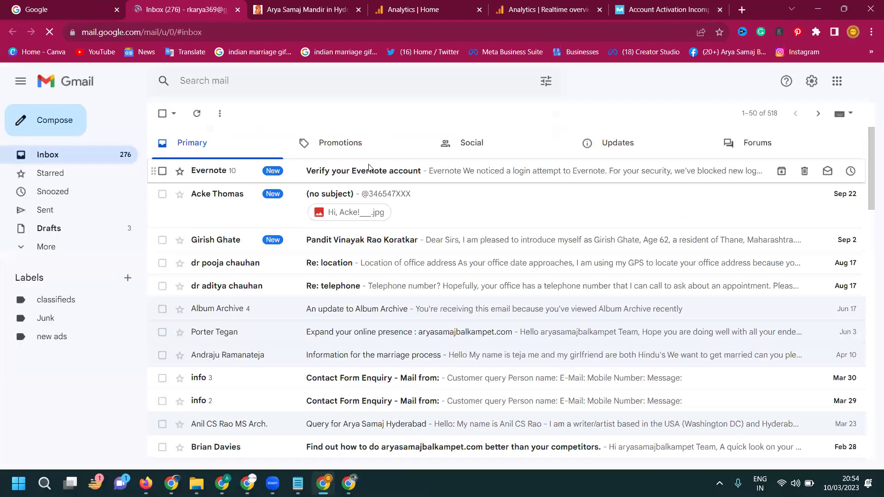
# Open 'Please activate your Moz account' under Gmail's Updates and follow its activation link.
pyautogui.click(571, 154)
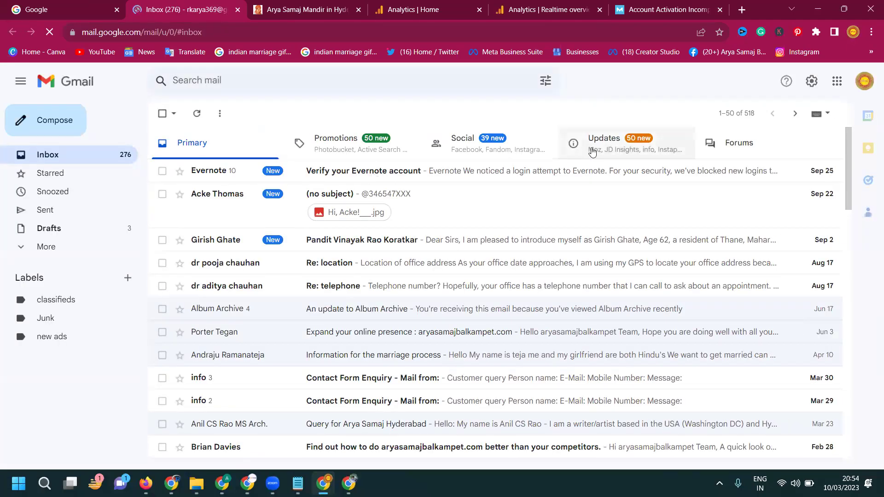
pyautogui.click(372, 174)
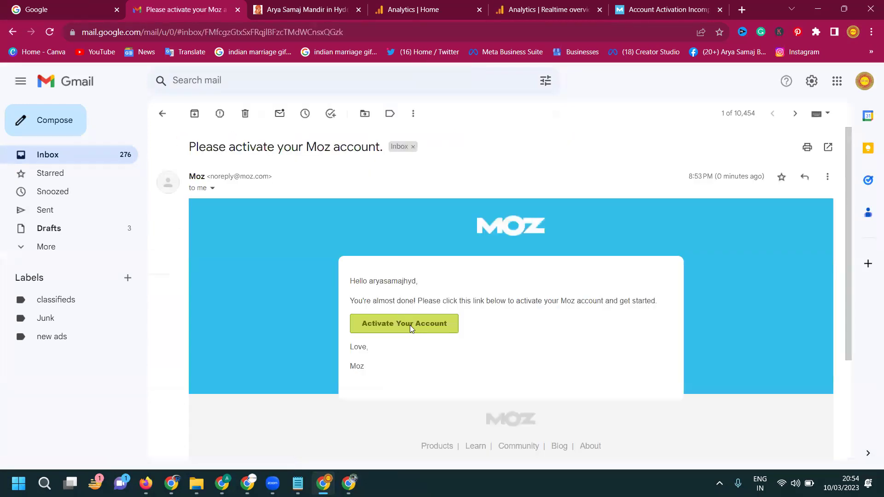
pyautogui.click(409, 327)
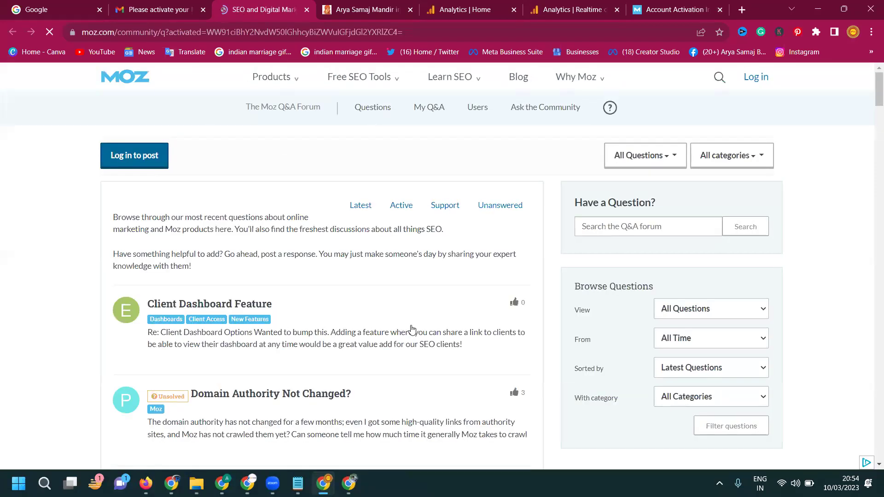
# Load moz.com in the Account Activation tab and choose Free SEO Tools > Link Explorer.
pyautogui.click(670, 13)
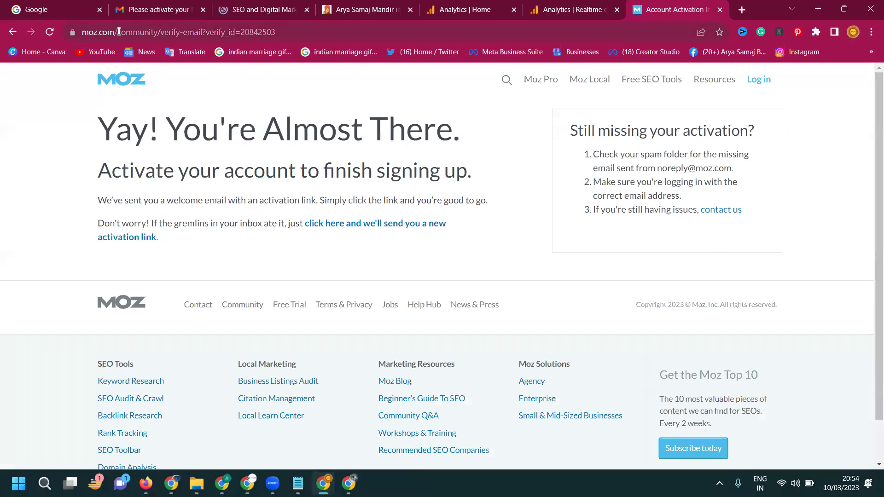
pyautogui.click(405, 30)
pyautogui.press('BackSpace')
pyautogui.press('Return')
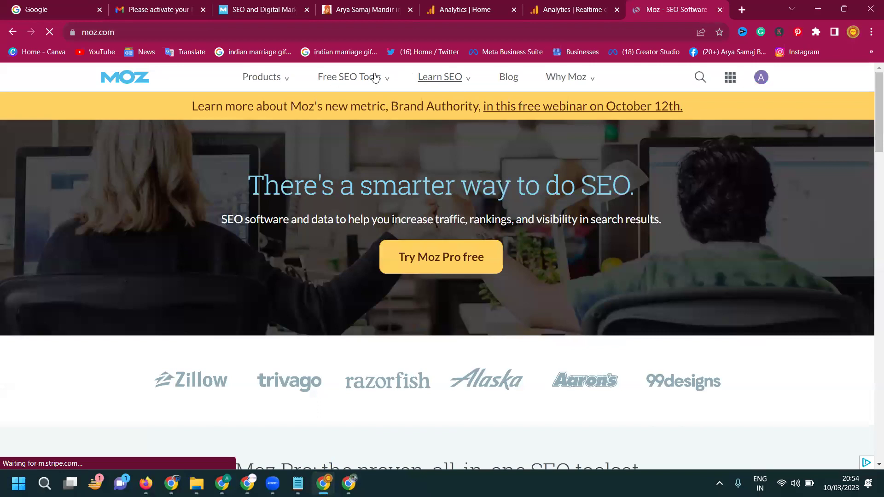
pyautogui.click(363, 79)
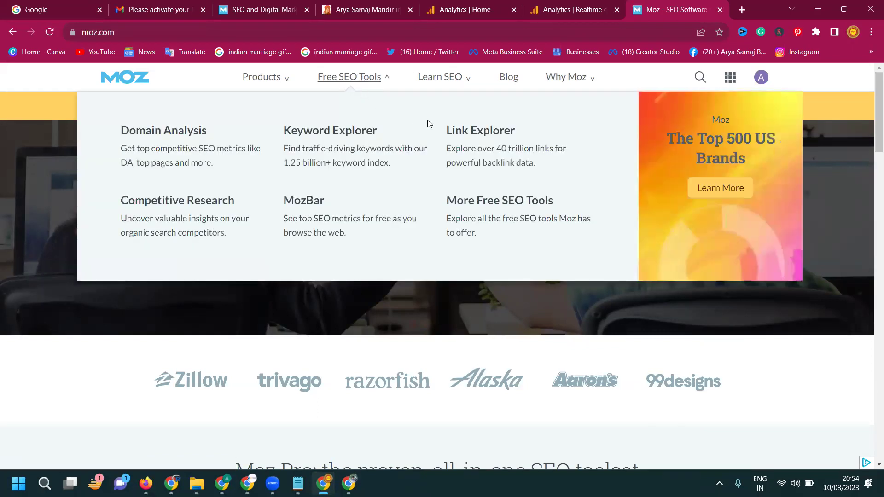
pyautogui.click(461, 132)
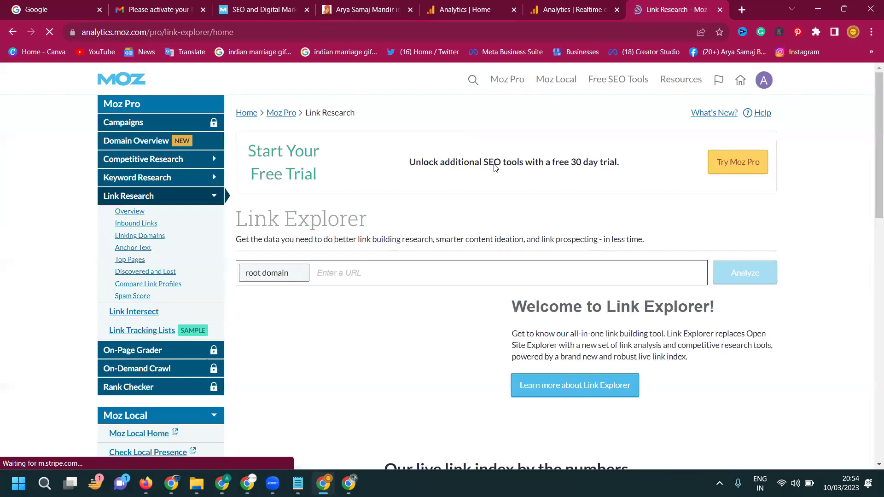
# Copy the aryasamajbalkampet.com address into Link Explorer and analyse it.
pyautogui.click(332, 9)
pyautogui.click(315, 29)
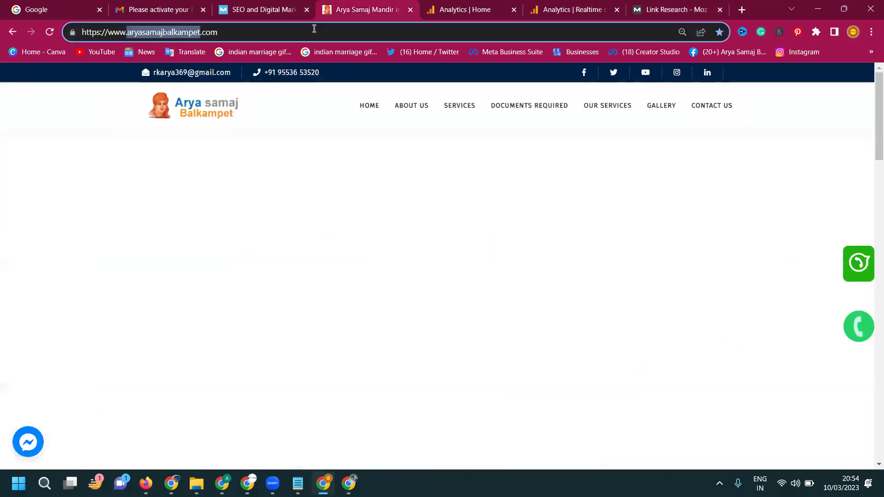
pyautogui.click(656, 10)
pyautogui.click(448, 267)
pyautogui.write('https://www.aryasamajbalkampet.com/')
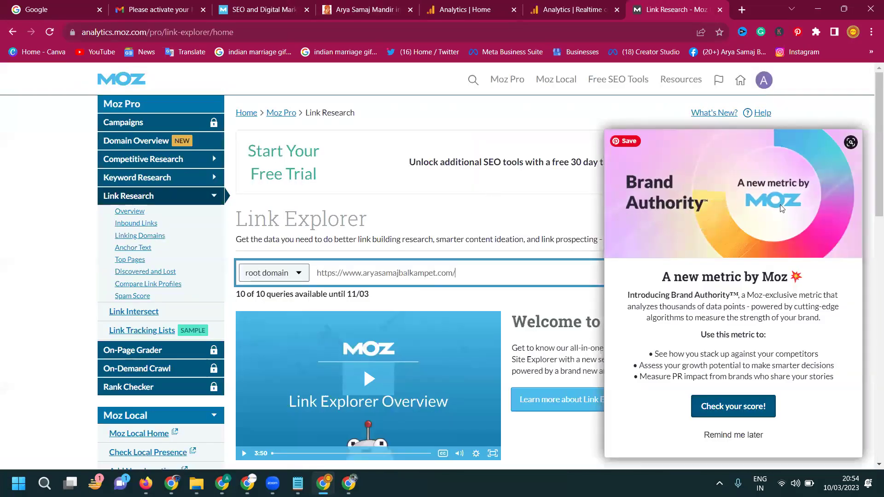
pyautogui.click(747, 435)
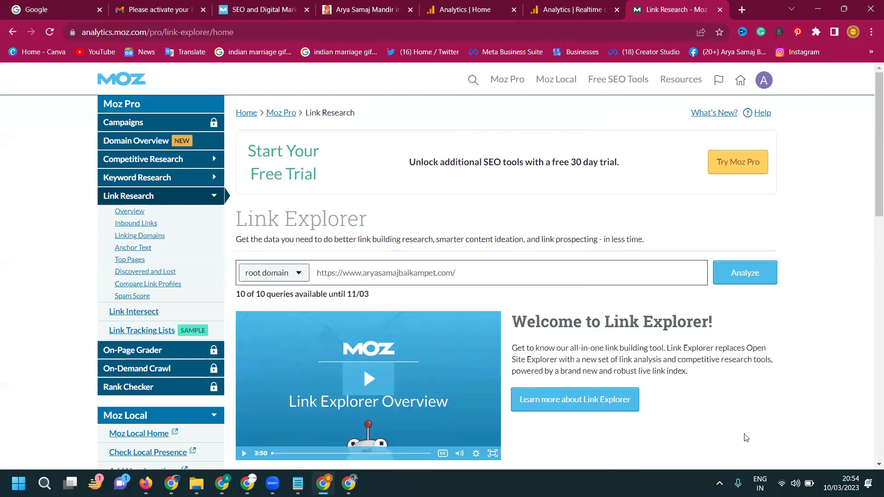
pyautogui.click(738, 280)
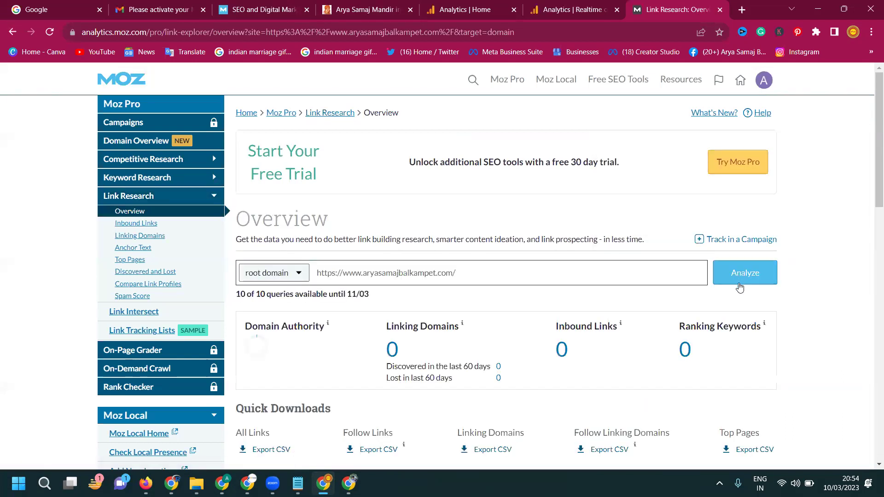
pyautogui.scroll(-2, 805, 222)
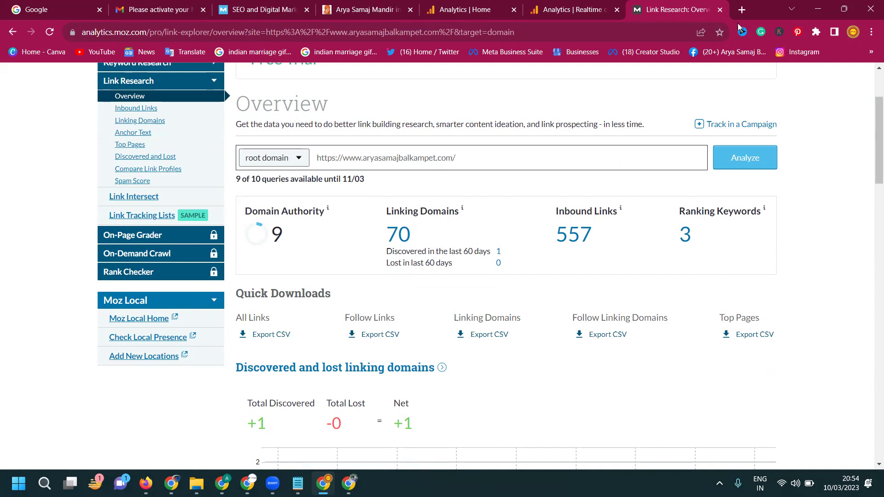
# Search Google for 'spam score moz' and open the 'What is Spam Score? - Help Hub' article.
pyautogui.click(743, 10)
pyautogui.write('s')
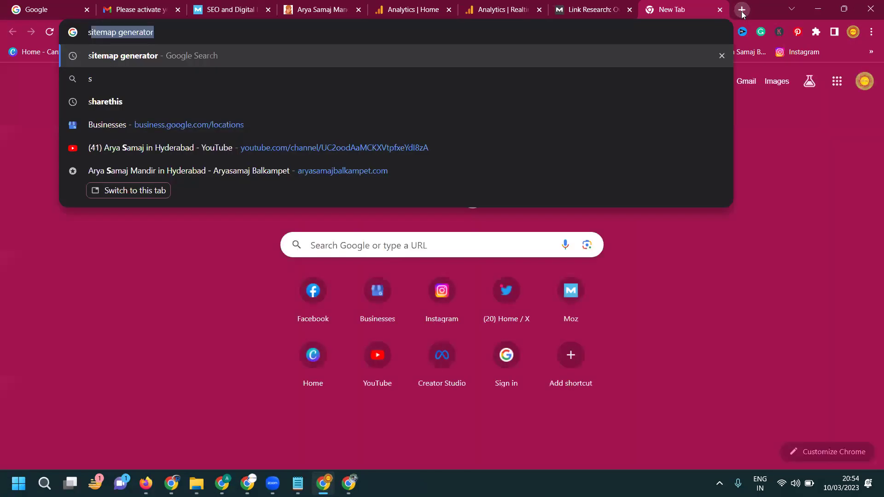
pyautogui.write('pam score m')
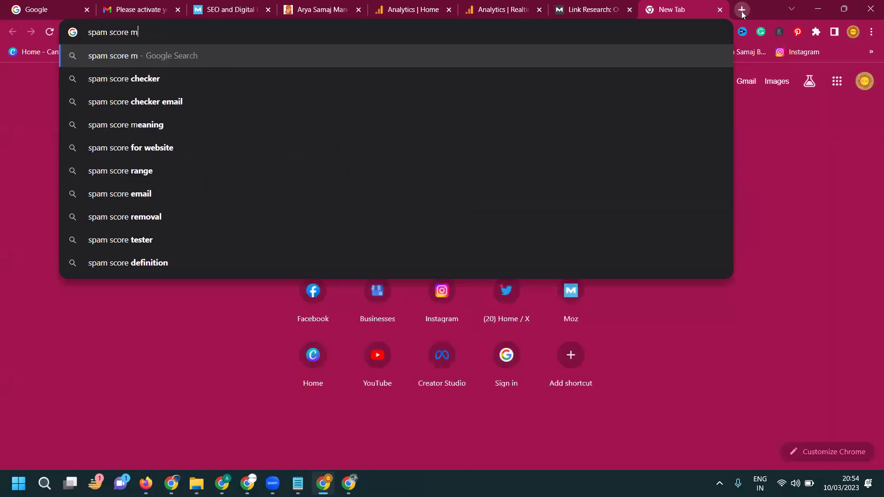
pyautogui.write('oz')
pyautogui.press('Return')
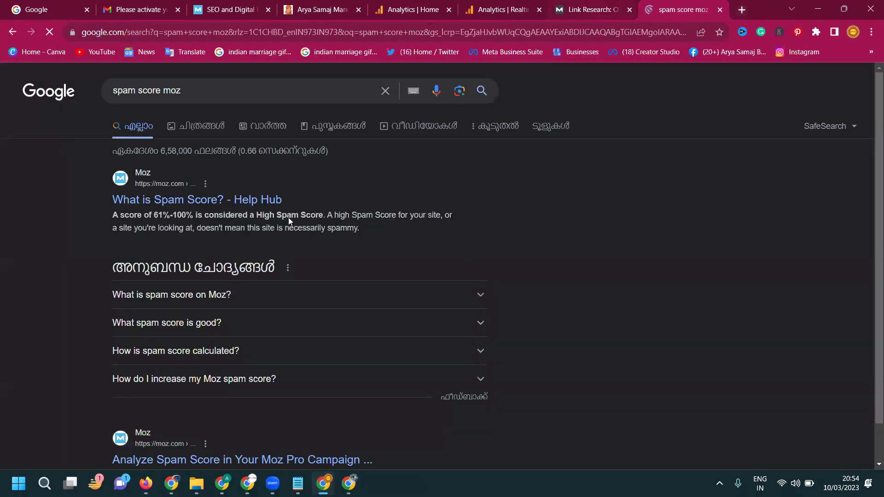
pyautogui.click(256, 202)
pyautogui.scroll(-2, 384, 215)
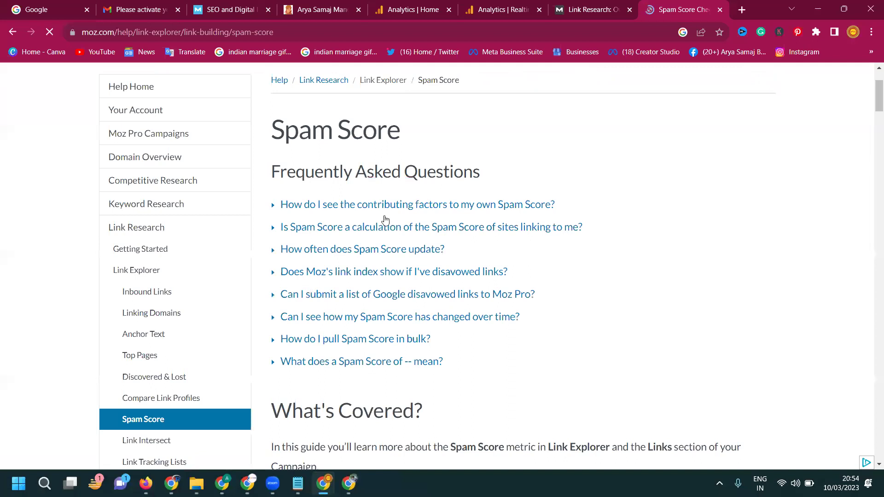
pyautogui.scroll(-5, 384, 215)
pyautogui.scroll(-2, 381, 214)
pyautogui.scroll(-4, 382, 214)
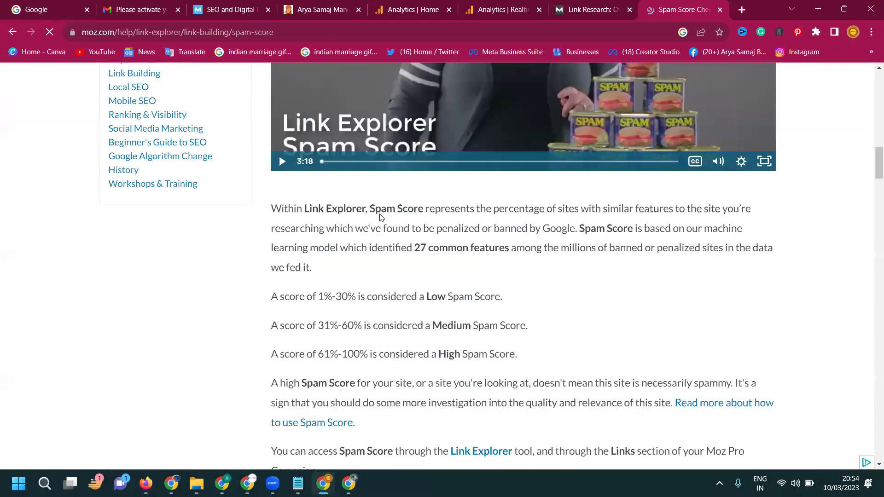
pyautogui.scroll(-4, 379, 218)
pyautogui.scroll(-2, 381, 217)
pyautogui.scroll(-2, 381, 217)
pyautogui.scroll(3, 475, 213)
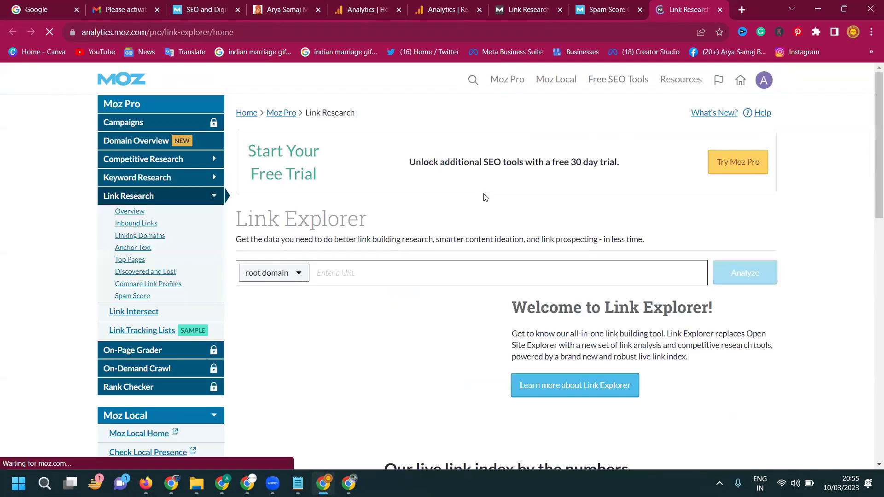
# Enter aryasamajbalkampet.com in the new Link Explorer tab and analyse it.
pyautogui.click(395, 275)
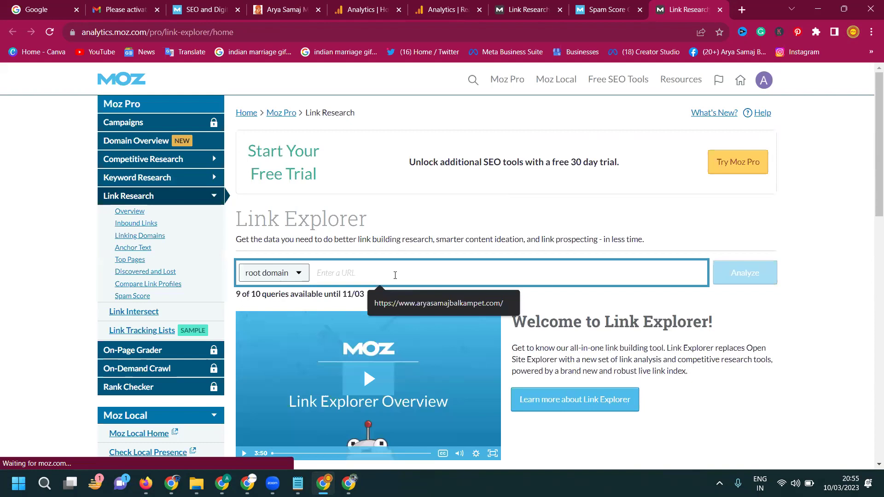
pyautogui.write('https://www.aryasamajbalkampet.com/')
pyautogui.click(737, 275)
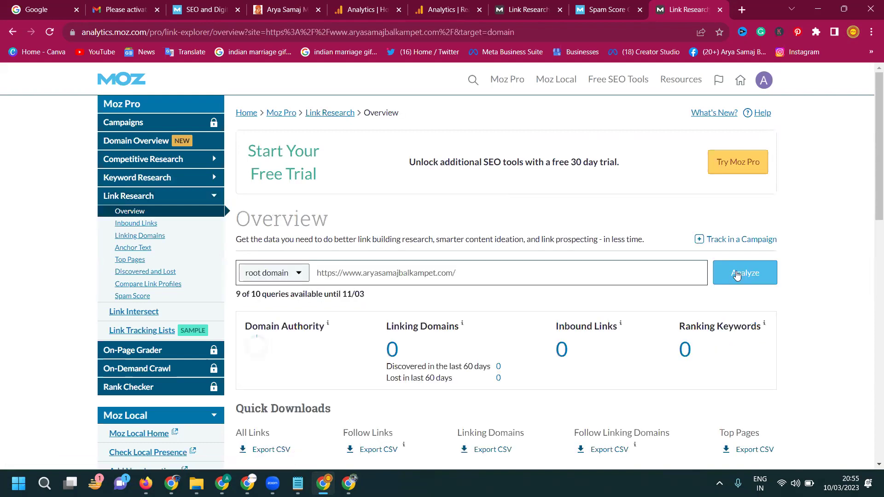
pyautogui.scroll(-1, 829, 269)
pyautogui.scroll(-2, 833, 268)
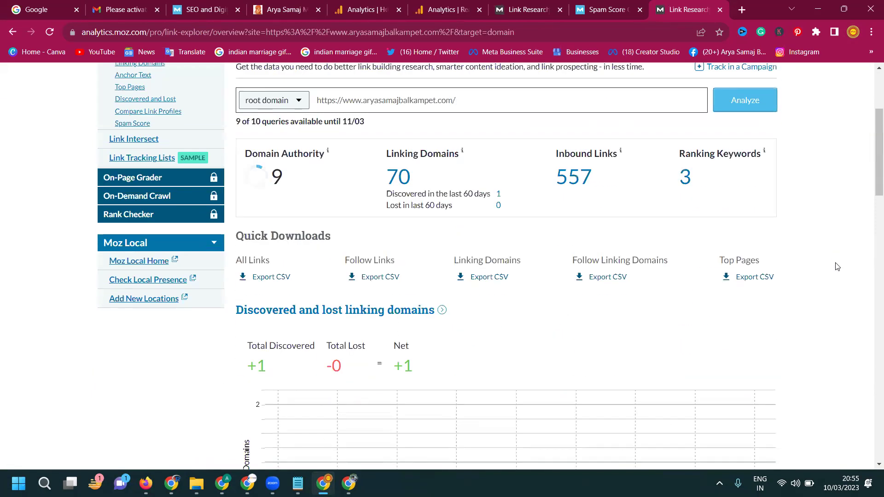
pyautogui.scroll(-2, 836, 267)
pyautogui.scroll(-2, 832, 266)
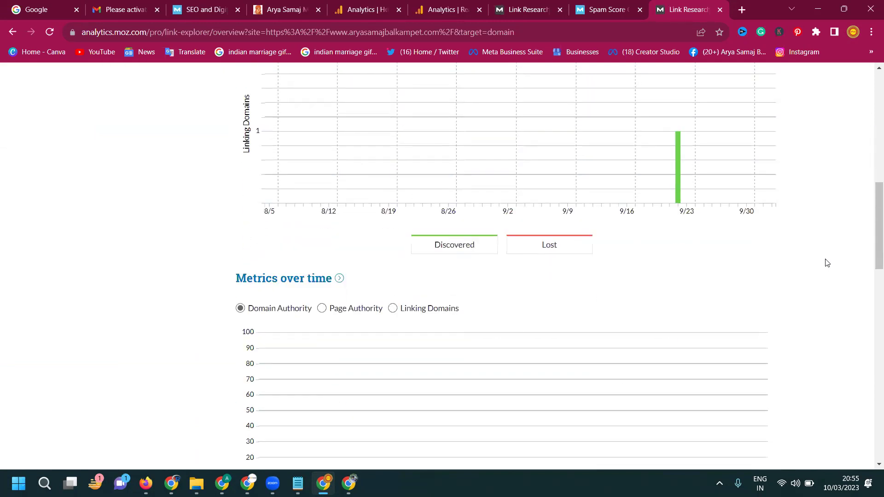
pyautogui.scroll(1, 827, 263)
pyautogui.scroll(3, 826, 262)
pyautogui.scroll(1, 827, 262)
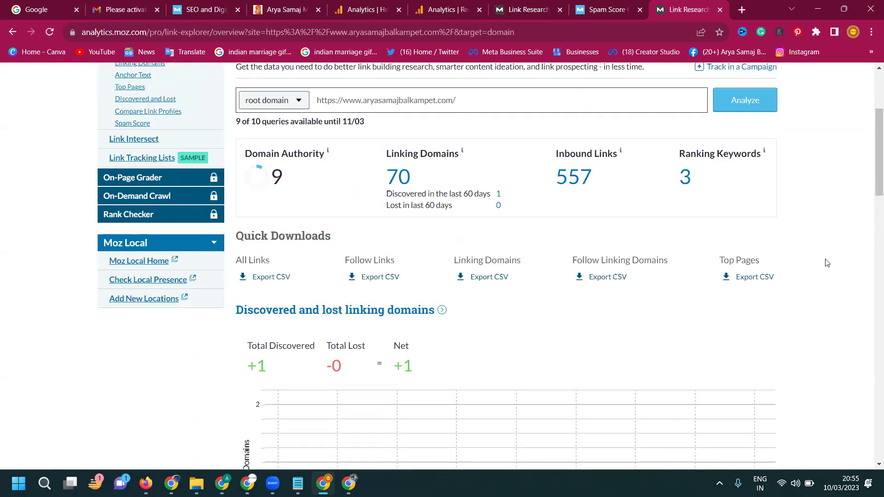
# Search Google for 'moz toolbar' in a new tab.
pyautogui.click(739, 10)
pyautogui.write('moz')
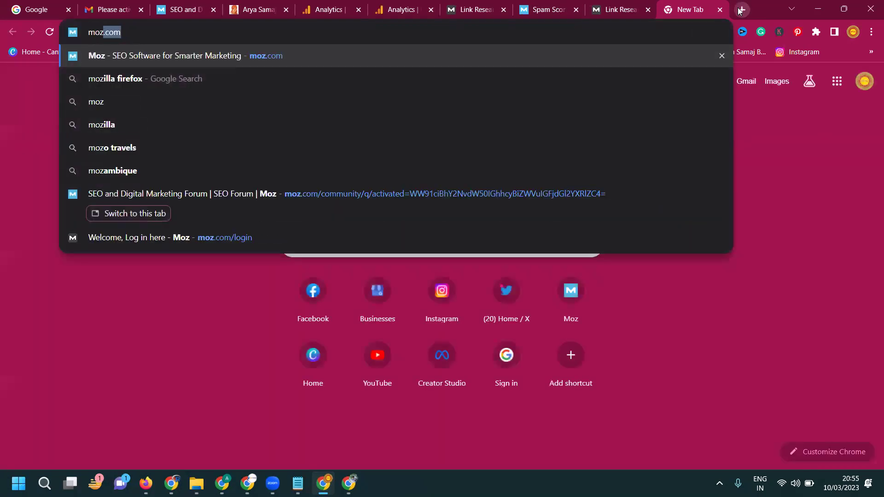
pyautogui.write(' toolba')
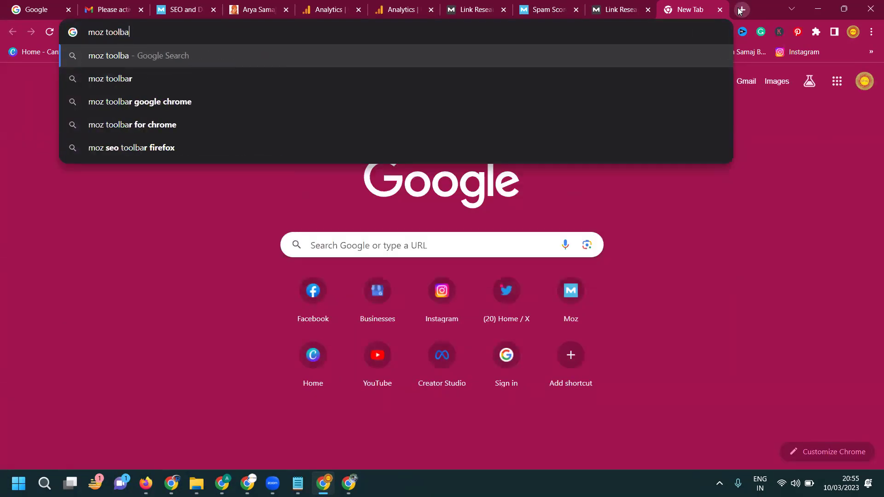
pyautogui.write('r')
pyautogui.press('Return')
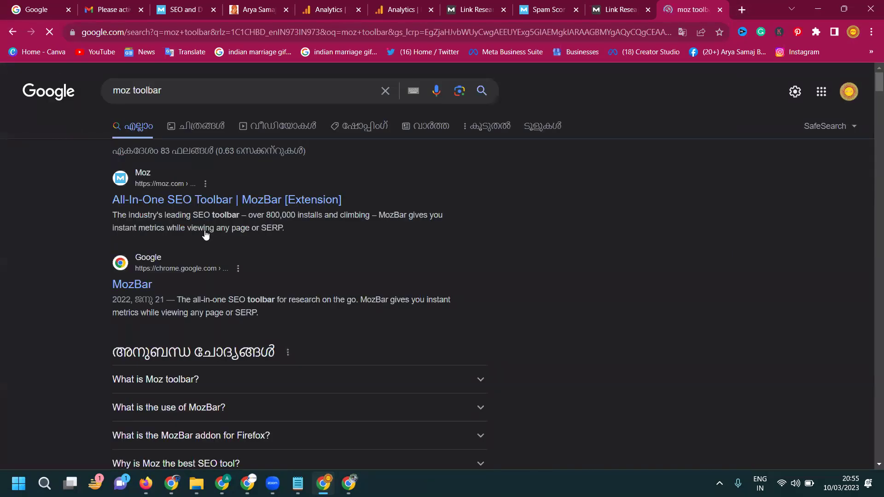
# Add the MozBar extension to Chrome from its Web Store page.
pyautogui.click(141, 281)
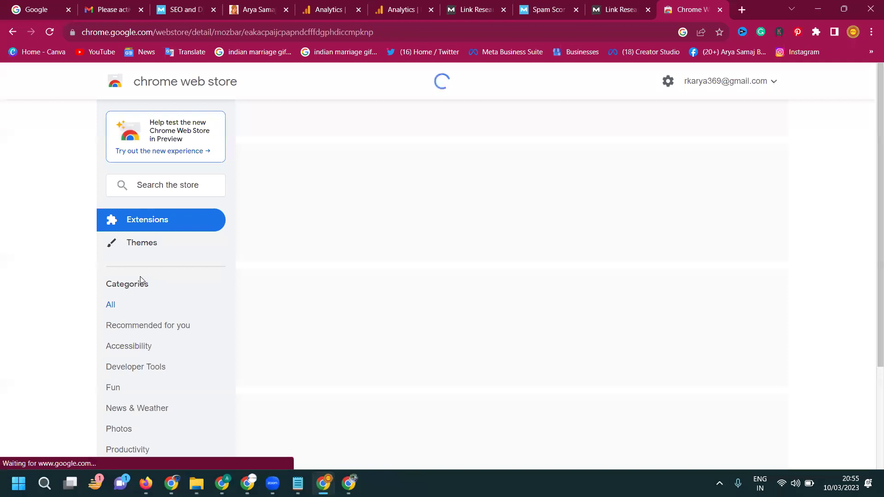
pyautogui.click(669, 164)
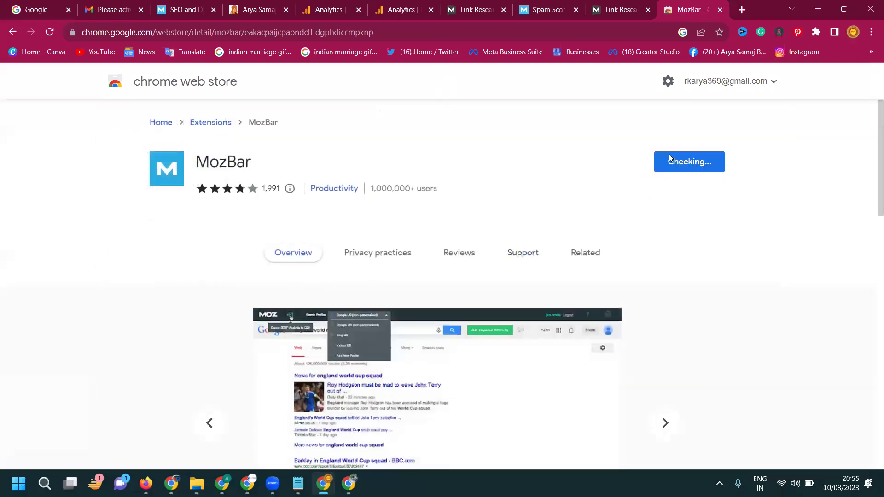
pyautogui.click(449, 129)
# Pin MozBar from the Extensions menu and return to the Arya Samaj tab.
pyautogui.click(816, 34)
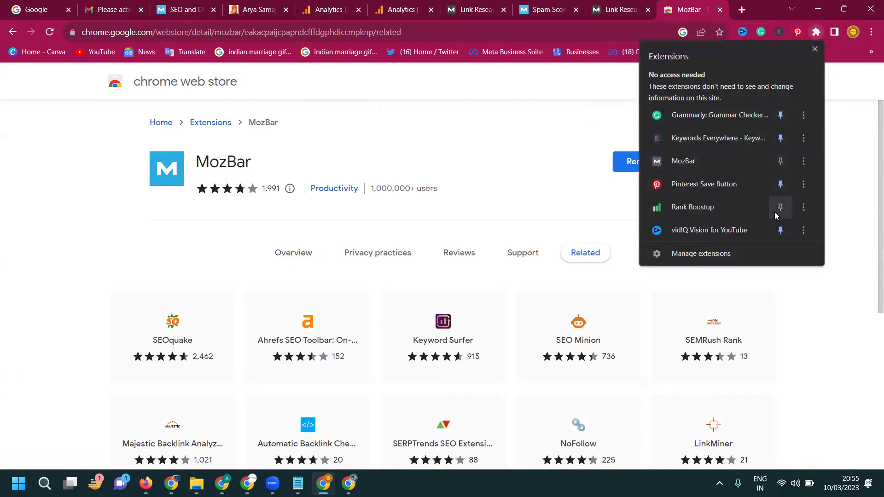
pyautogui.click(781, 161)
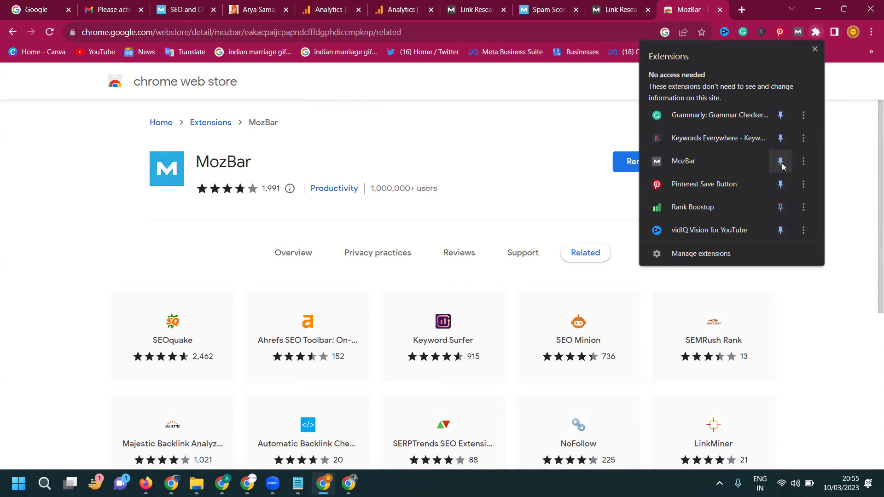
pyautogui.click(238, 12)
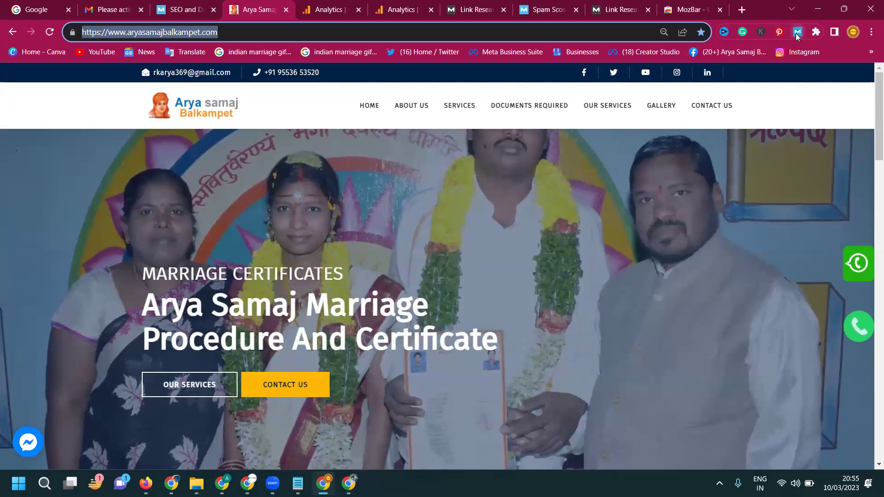
# Activate MozBar on the Arya Samaj site and open its Spam Score report (42%, DA 9).
pyautogui.click(49, 31)
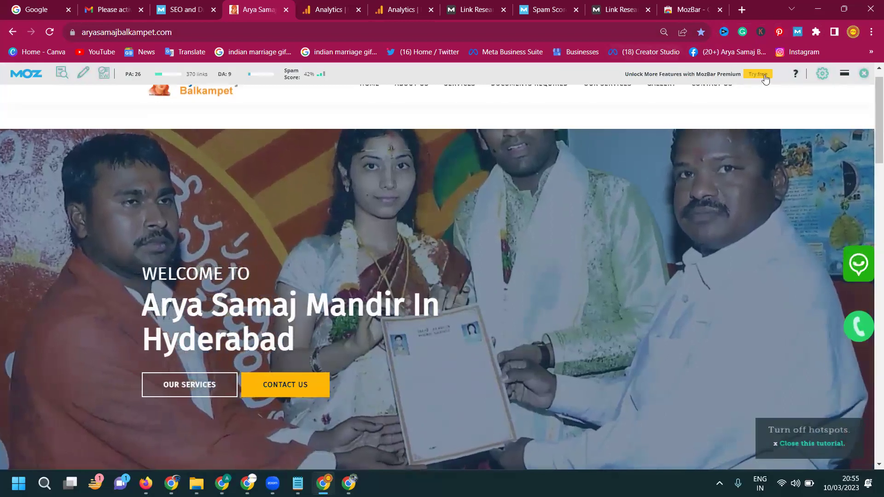
pyautogui.click(764, 73)
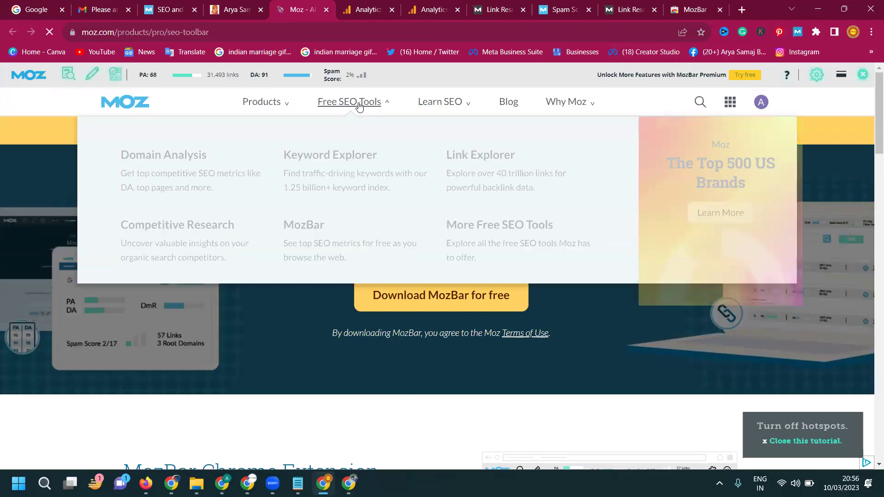
pyautogui.moveTo(353, 102)
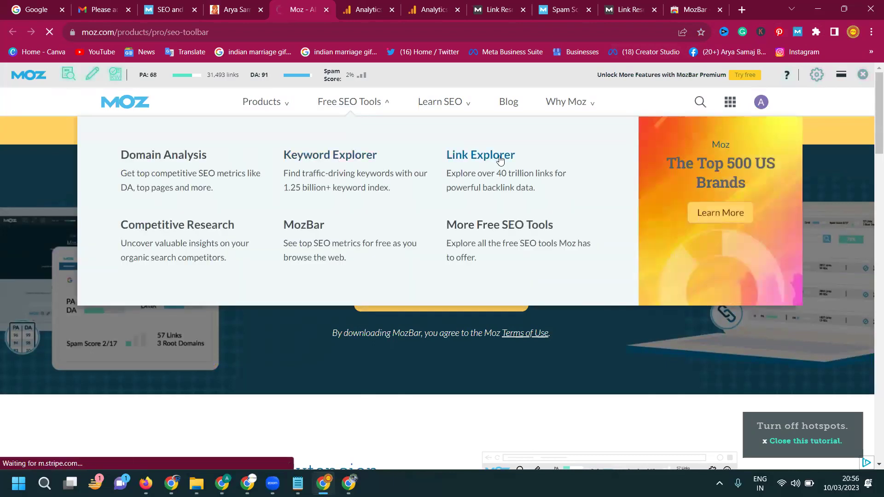
pyautogui.click(496, 166)
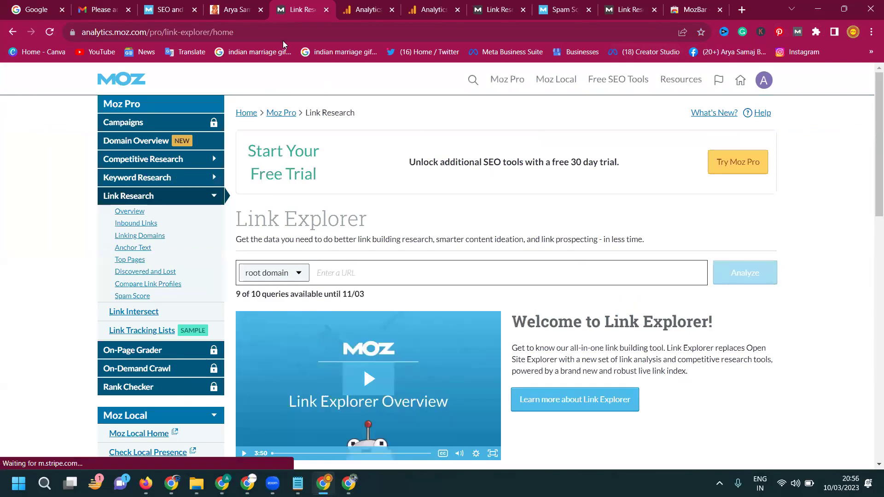
pyautogui.click(226, 8)
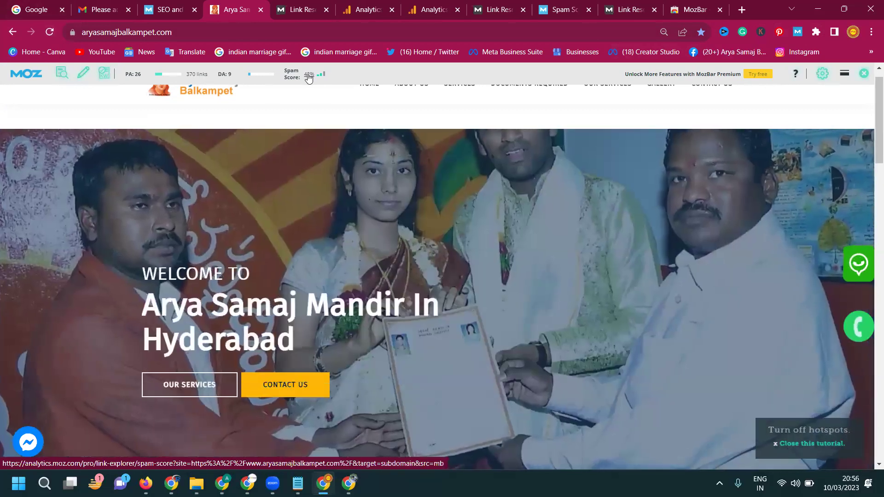
pyautogui.click(309, 76)
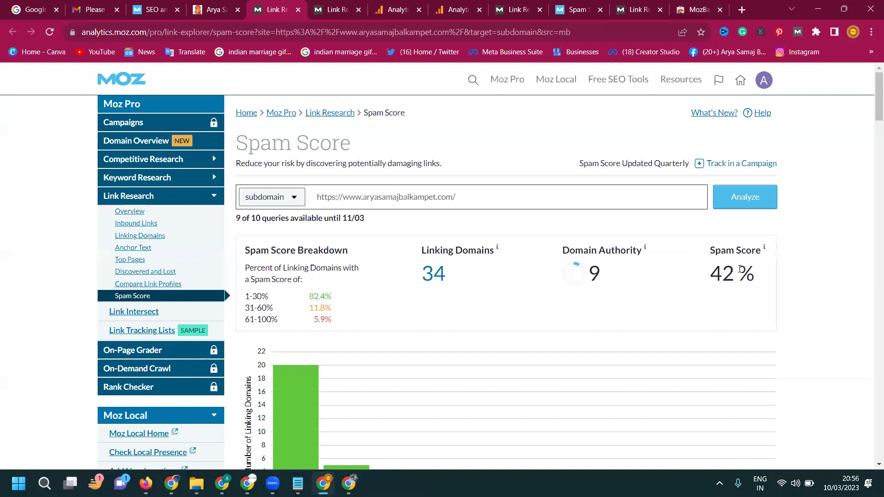
pyautogui.scroll(-3, 659, 254)
pyautogui.scroll(-3, 636, 249)
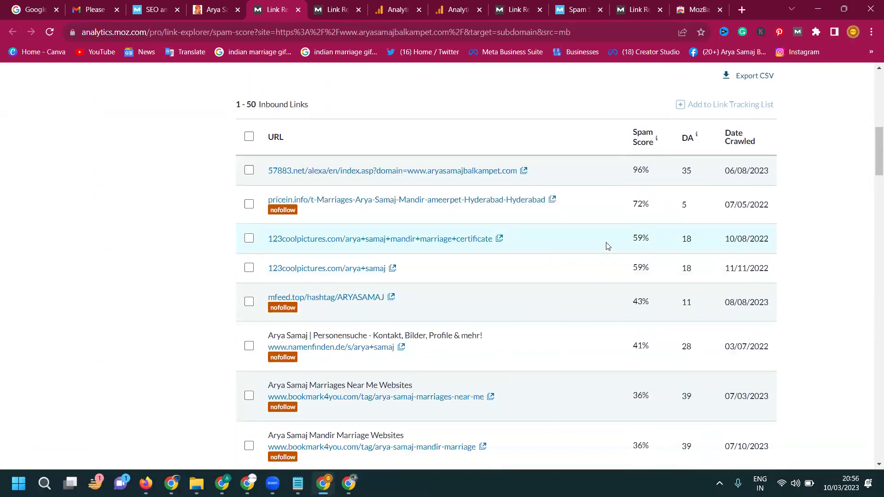
pyautogui.scroll(-2, 417, 194)
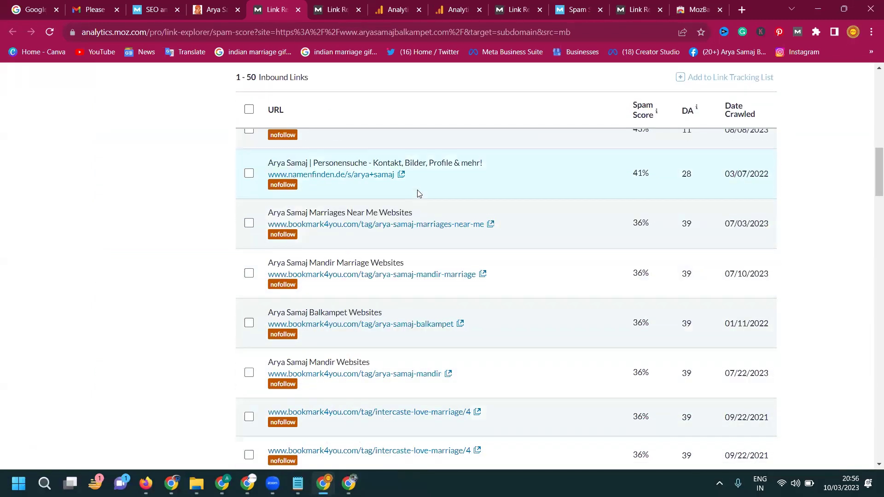
pyautogui.scroll(-2, 418, 193)
pyautogui.scroll(-1, 417, 193)
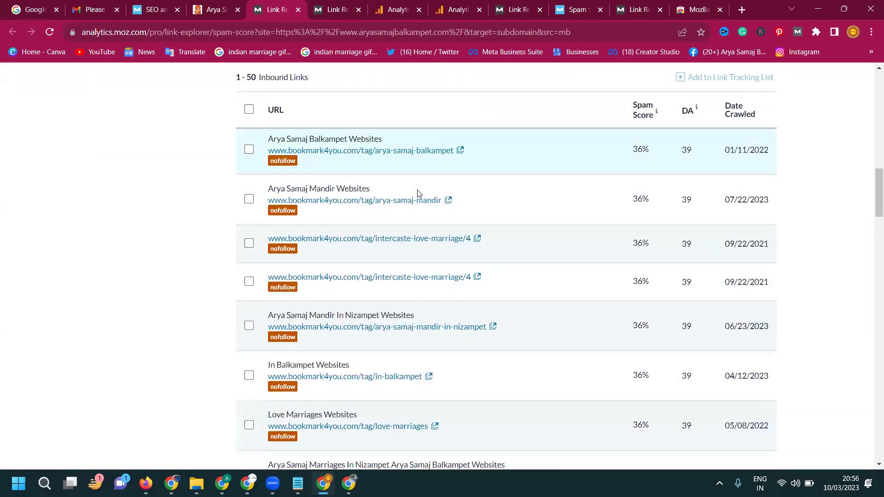
pyautogui.scroll(-2, 417, 193)
pyautogui.scroll(-2, 418, 193)
pyautogui.scroll(-2, 418, 194)
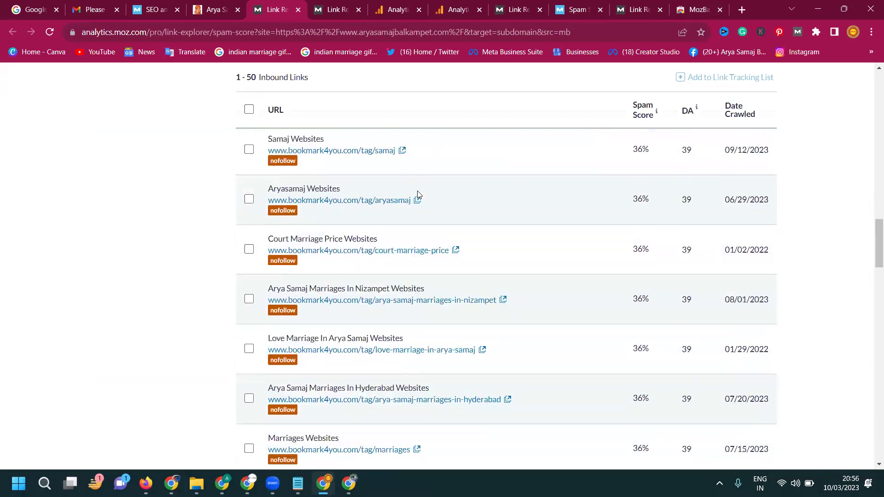
pyautogui.scroll(-2, 417, 194)
pyautogui.scroll(-1, 417, 194)
pyautogui.scroll(-3, 418, 195)
pyautogui.scroll(-3, 418, 195)
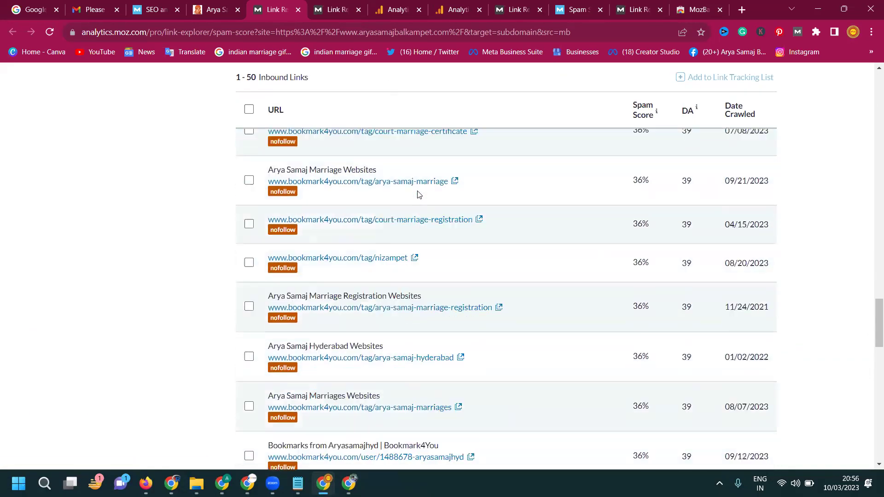
pyautogui.scroll(-3, 418, 195)
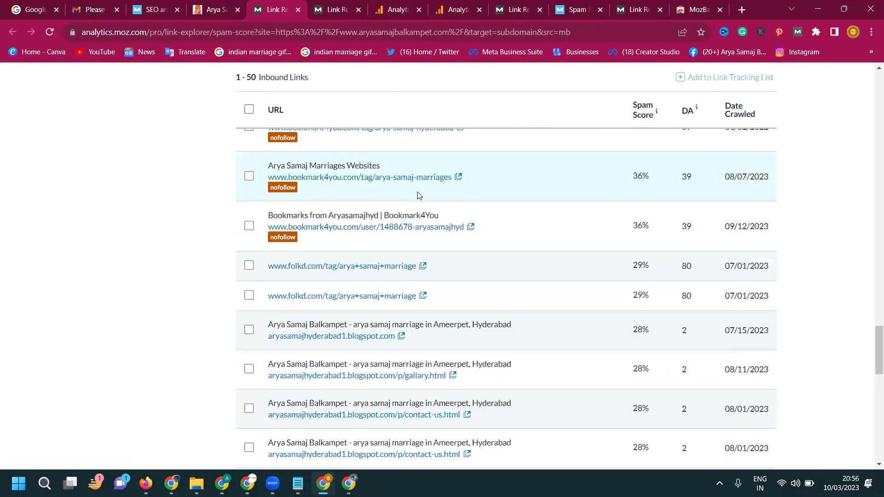
pyautogui.scroll(-1, 414, 277)
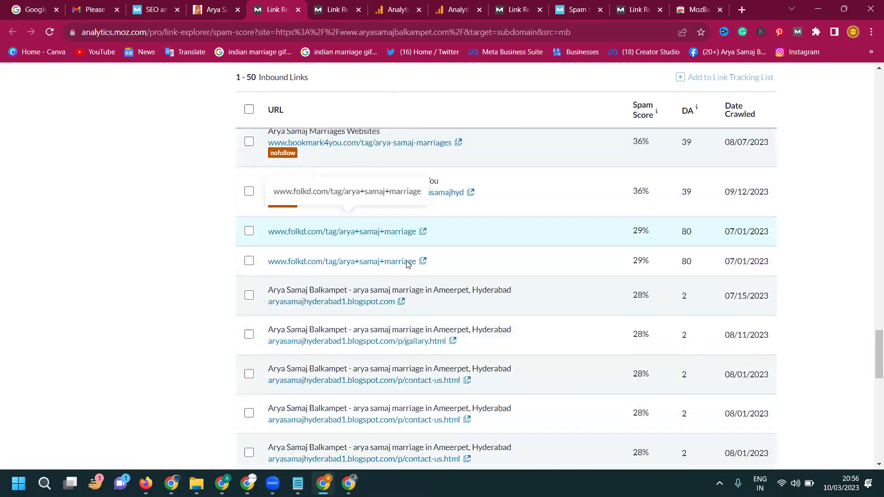
pyautogui.scroll(-2, 408, 260)
pyautogui.scroll(-1, 407, 264)
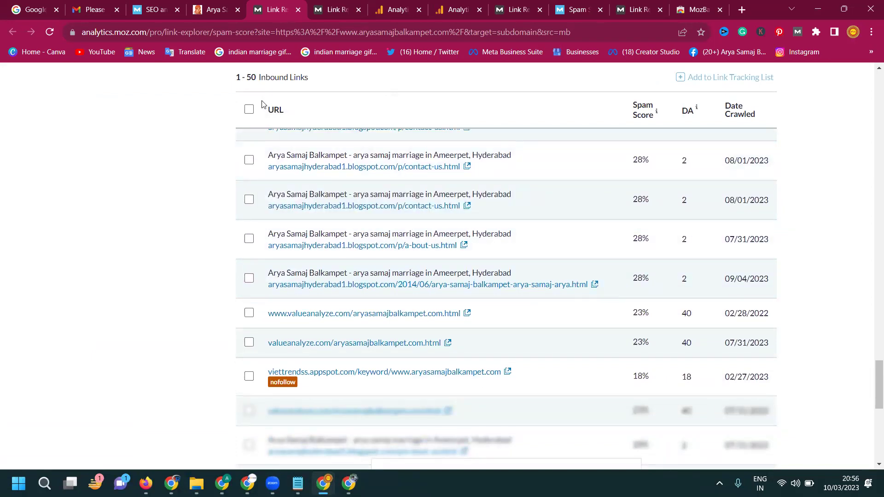
pyautogui.scroll(3, 404, 130)
pyautogui.scroll(3, 404, 128)
pyautogui.scroll(3, 405, 127)
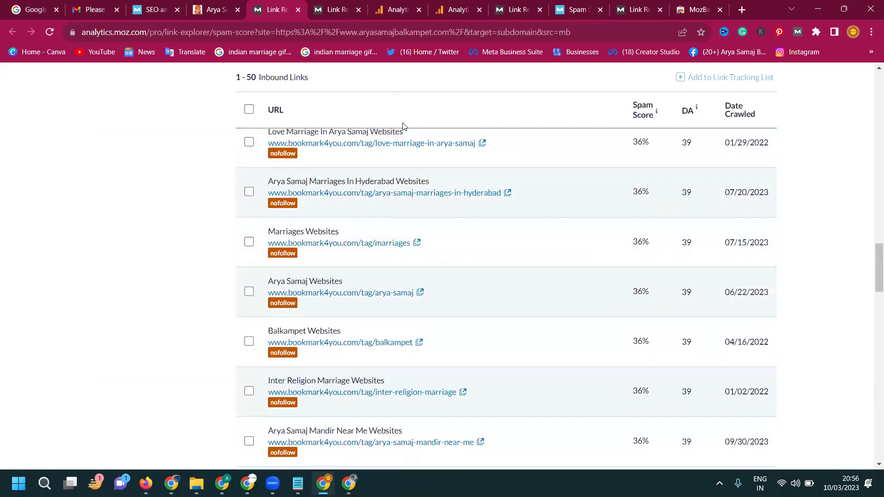
pyautogui.scroll(3, 404, 126)
pyautogui.scroll(3, 404, 127)
pyautogui.scroll(3, 404, 126)
pyautogui.scroll(2, 404, 125)
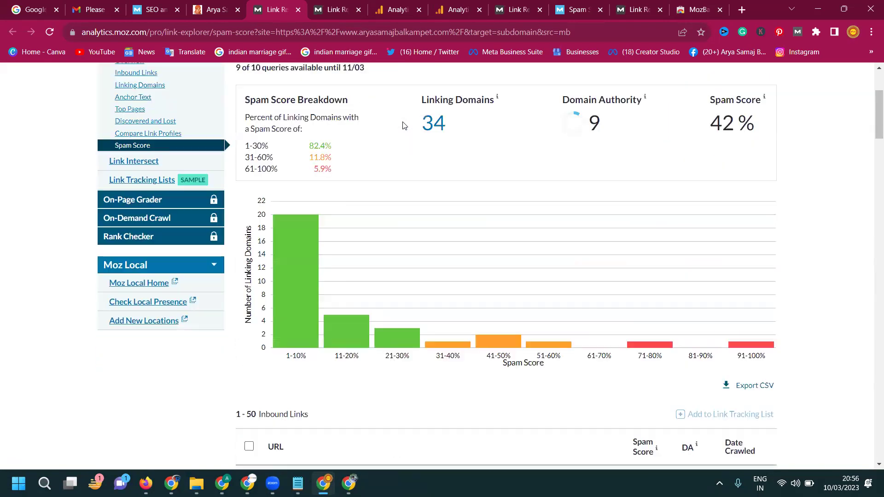
pyautogui.scroll(1, 401, 124)
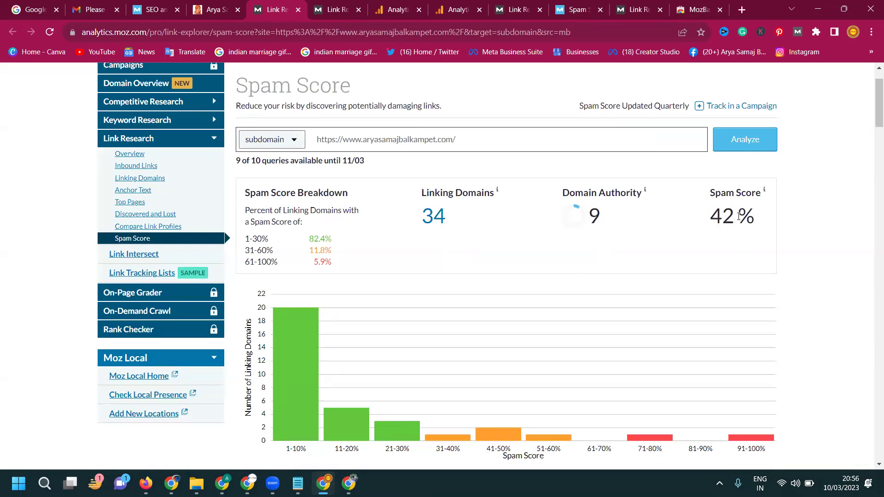
pyautogui.scroll(-1, 739, 215)
pyautogui.scroll(-3, 725, 221)
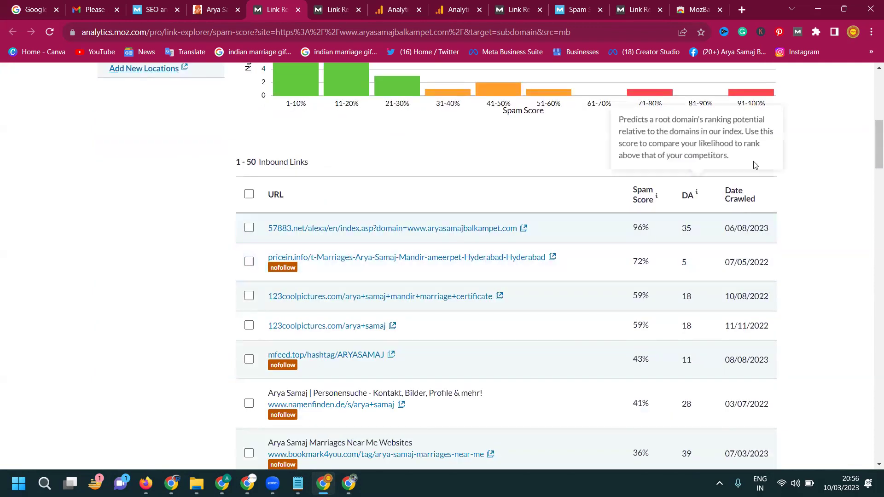
# Export the aryasamajbalkampet.com Inbound Links table to a CSV file.
pyautogui.click(765, 135)
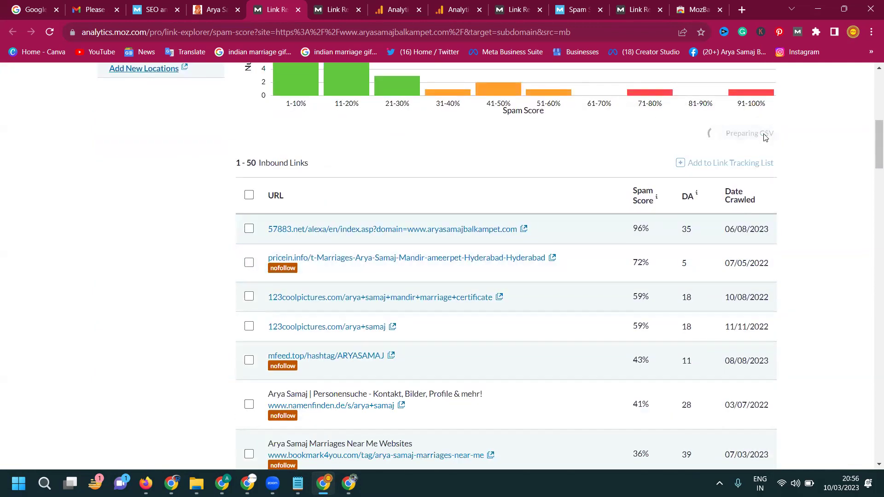
pyautogui.scroll(-3, 768, 186)
pyautogui.scroll(-4, 770, 191)
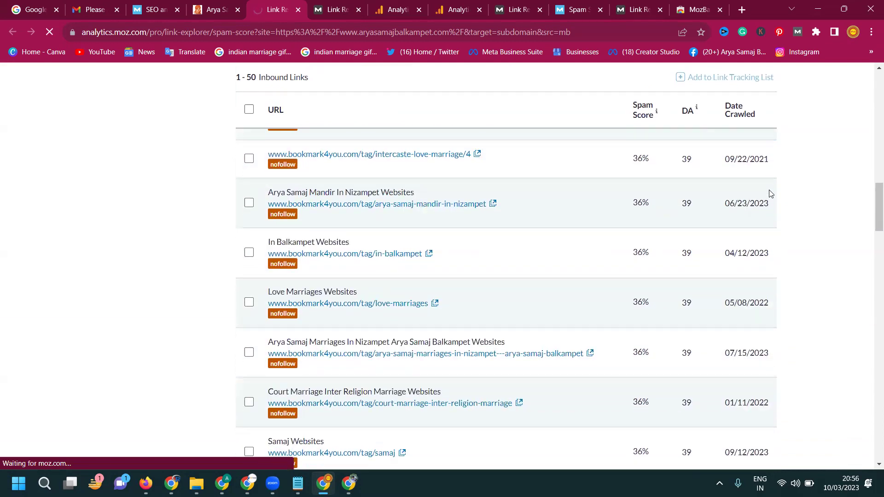
pyautogui.scroll(-4, 770, 193)
pyautogui.scroll(-4, 771, 193)
pyautogui.scroll(-4, 770, 194)
pyautogui.scroll(-4, 746, 189)
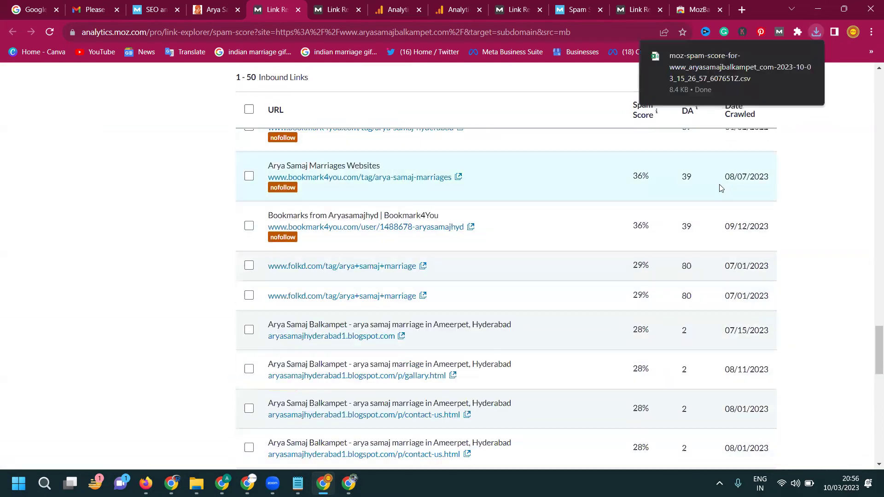
pyautogui.scroll(-3, 720, 189)
pyautogui.scroll(-3, 720, 189)
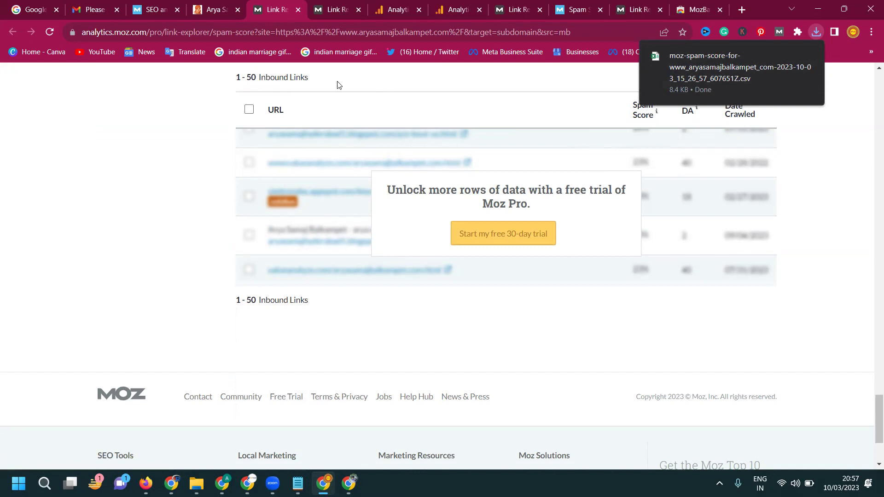
pyautogui.scroll(3, 261, 235)
pyautogui.scroll(5, 257, 234)
pyautogui.scroll(3, 257, 234)
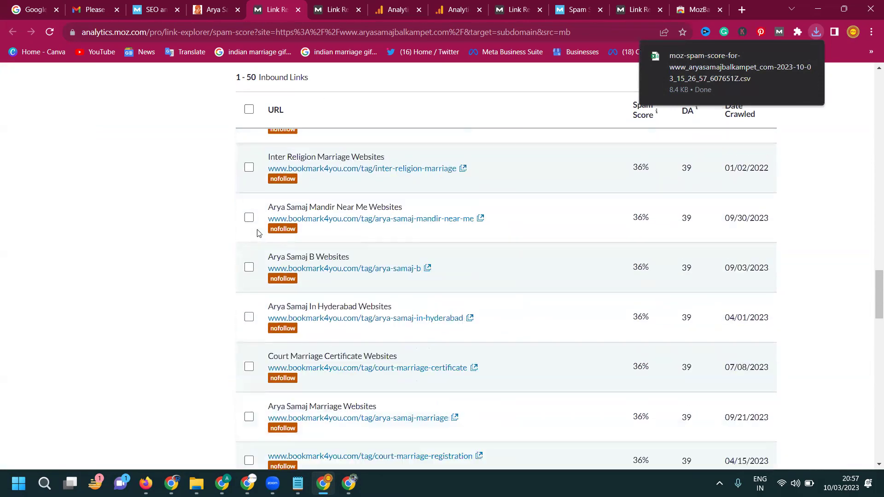
pyautogui.scroll(3, 257, 234)
pyautogui.scroll(3, 257, 233)
pyautogui.scroll(3, 258, 233)
pyautogui.scroll(2, 258, 234)
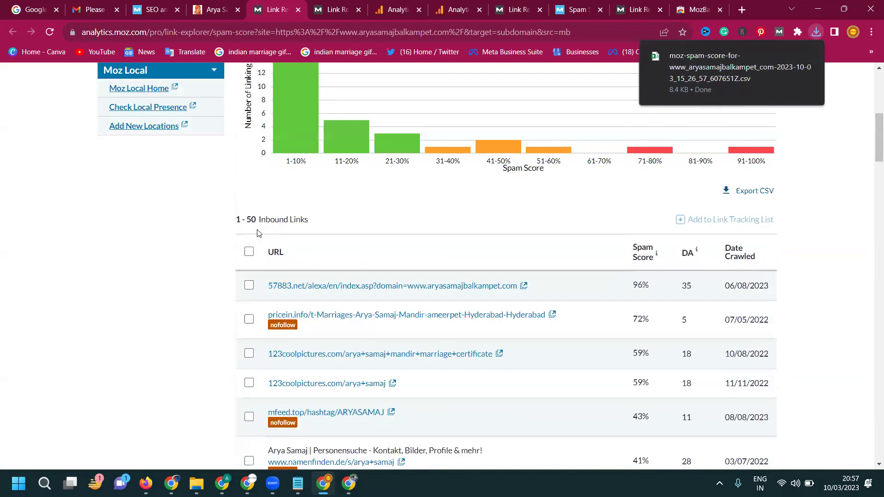
pyautogui.scroll(3, 258, 234)
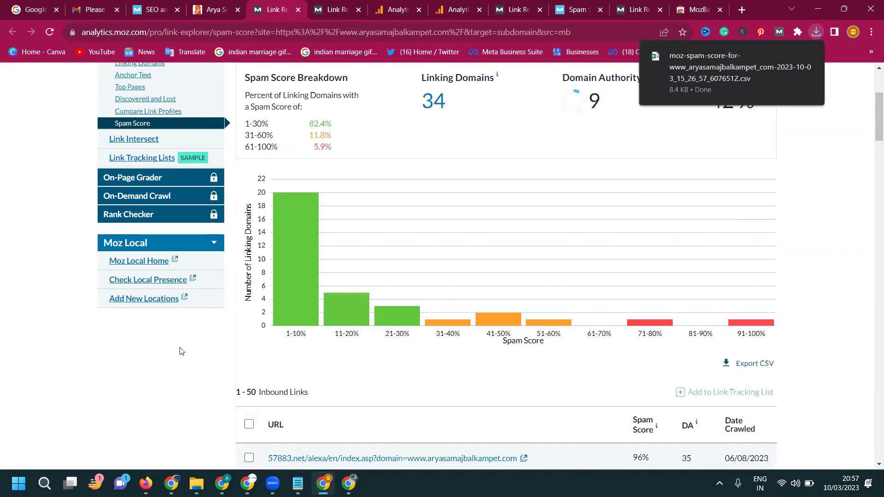
pyautogui.hotkey('alt', 'Tab')
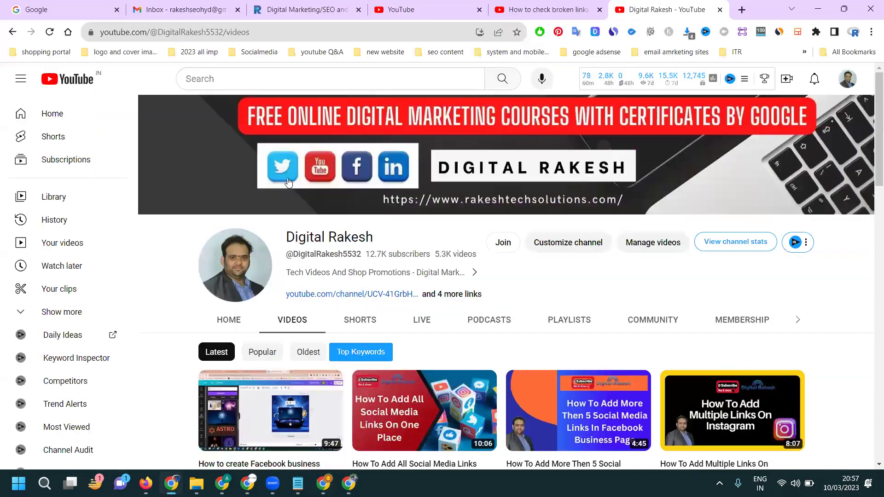